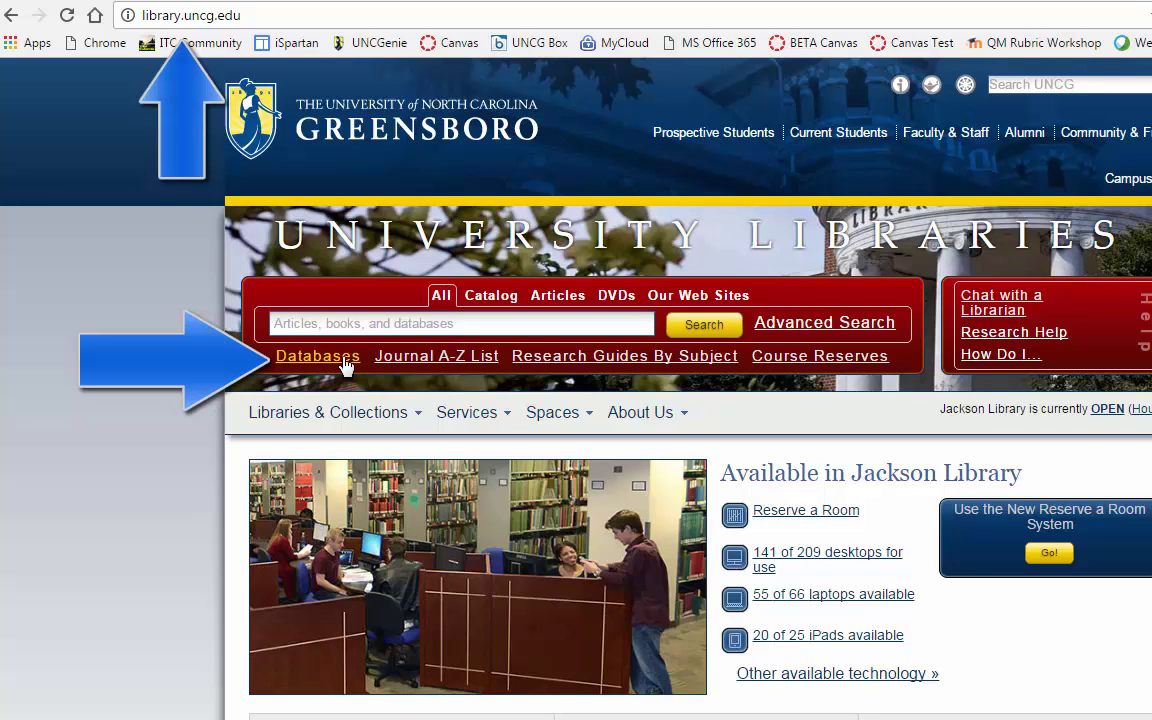
Step: Browse the library's databases under L and open Literary Reference Center Plus
click(343, 364)
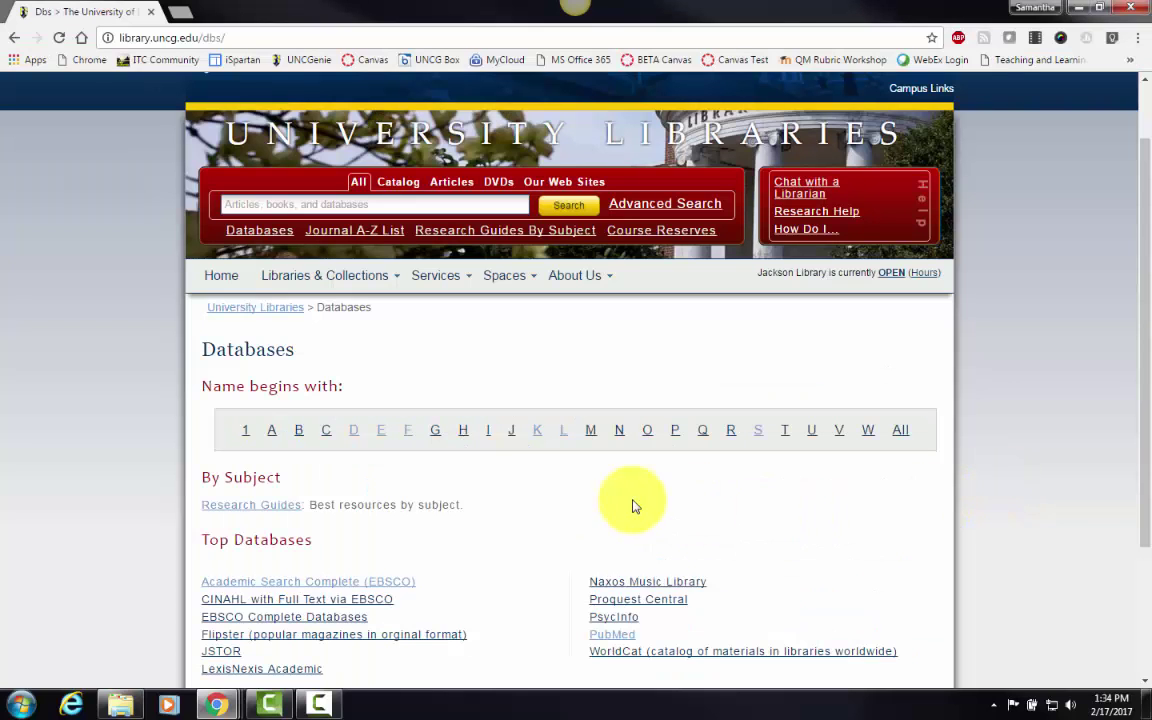
click(566, 440)
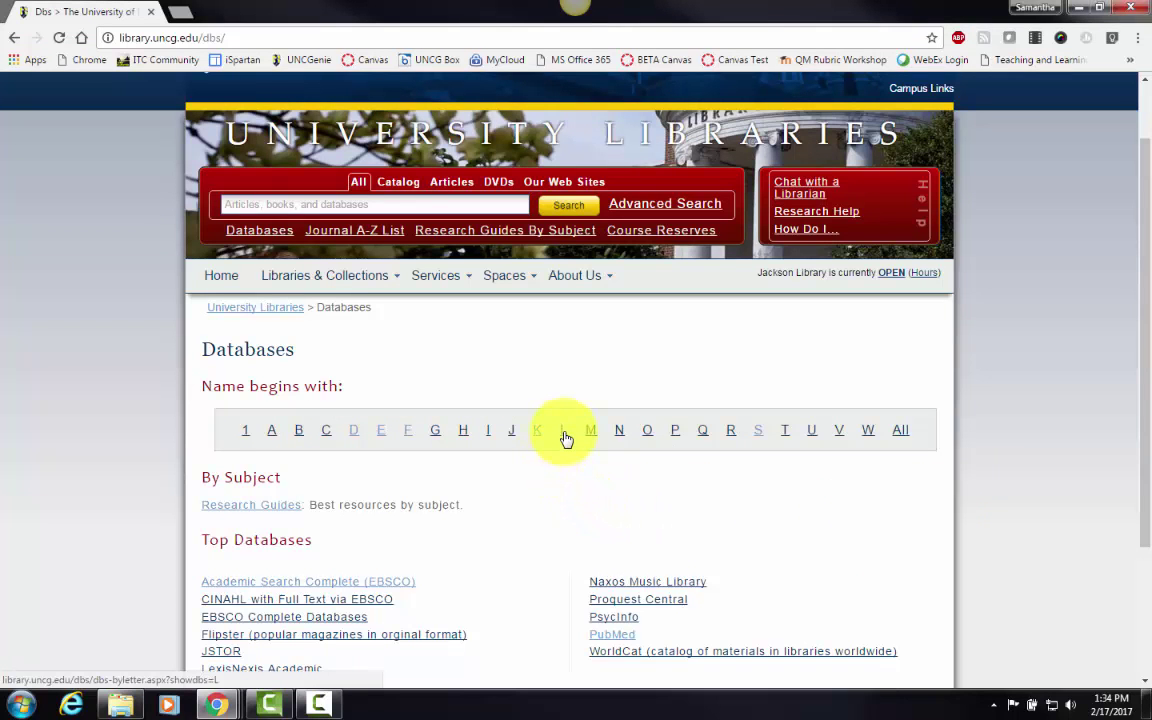
scroll(972, 510, down, 3)
scroll(972, 512, down, 10)
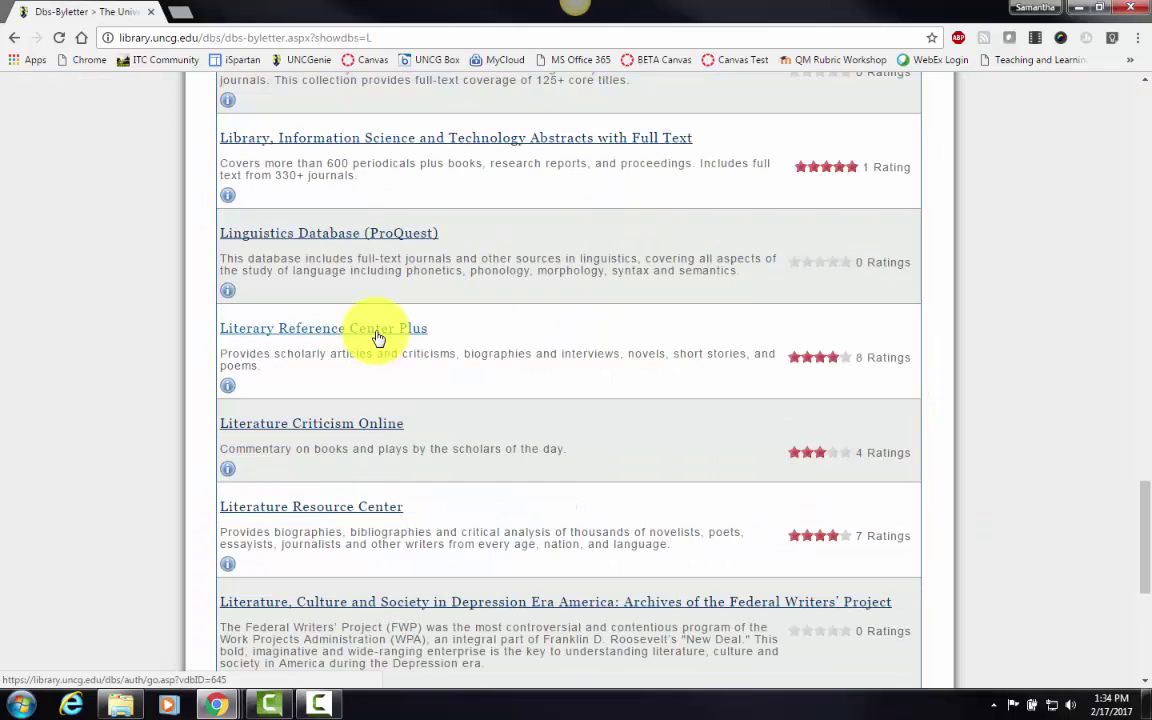
click(378, 338)
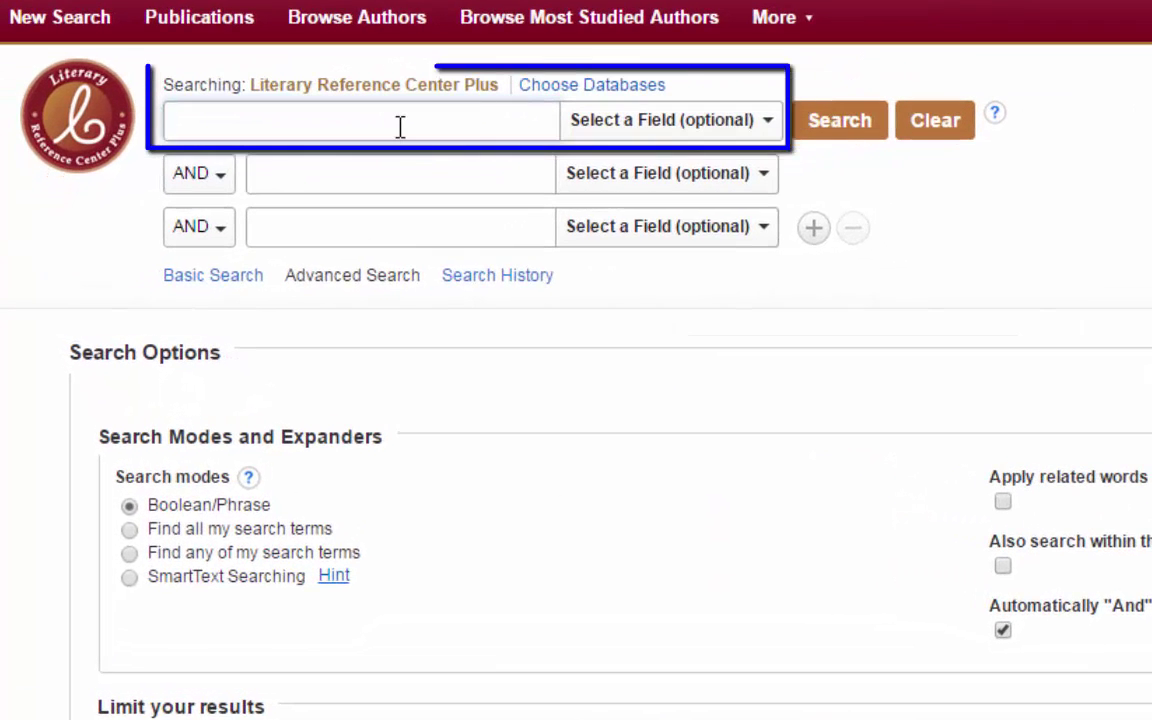
Step: Search for 'The Book Thief' from the first search box
click(400, 127)
text(The Book Th)
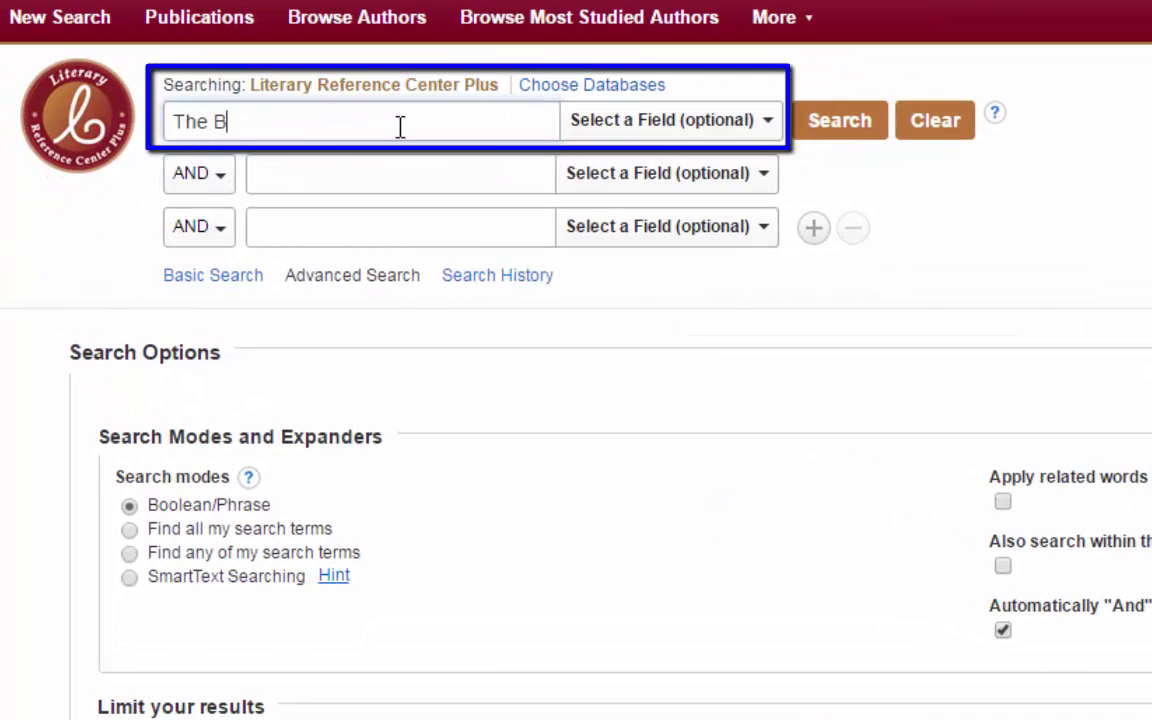
text(ief)
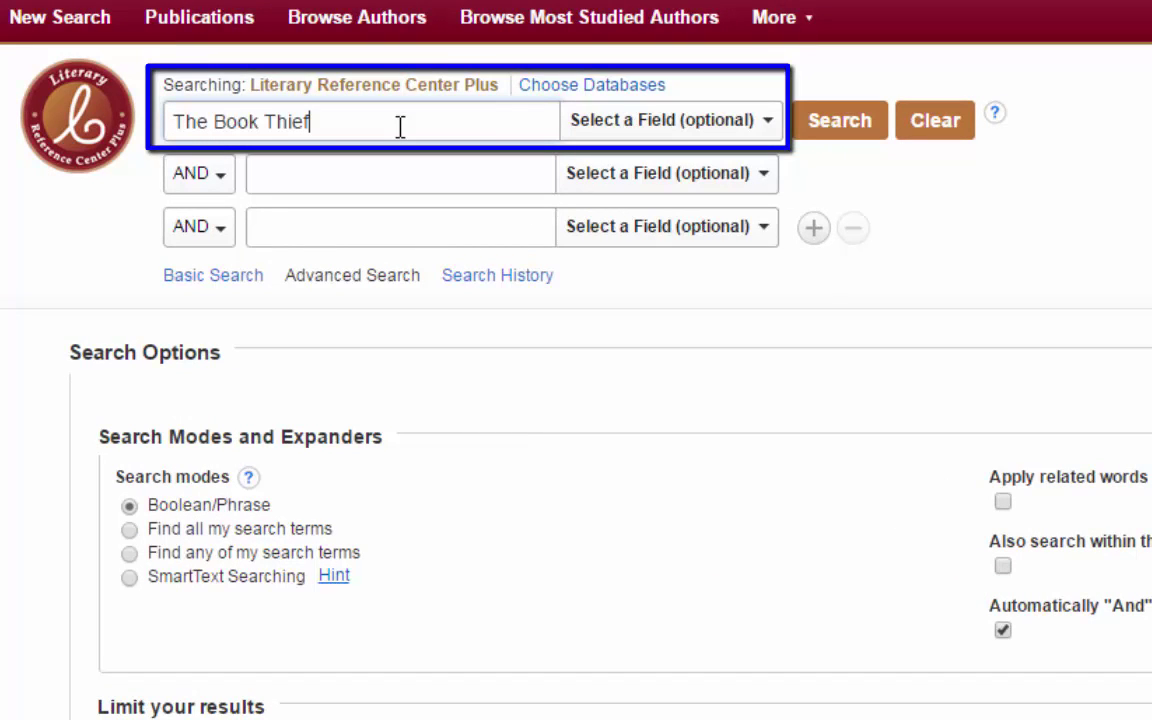
click(774, 17)
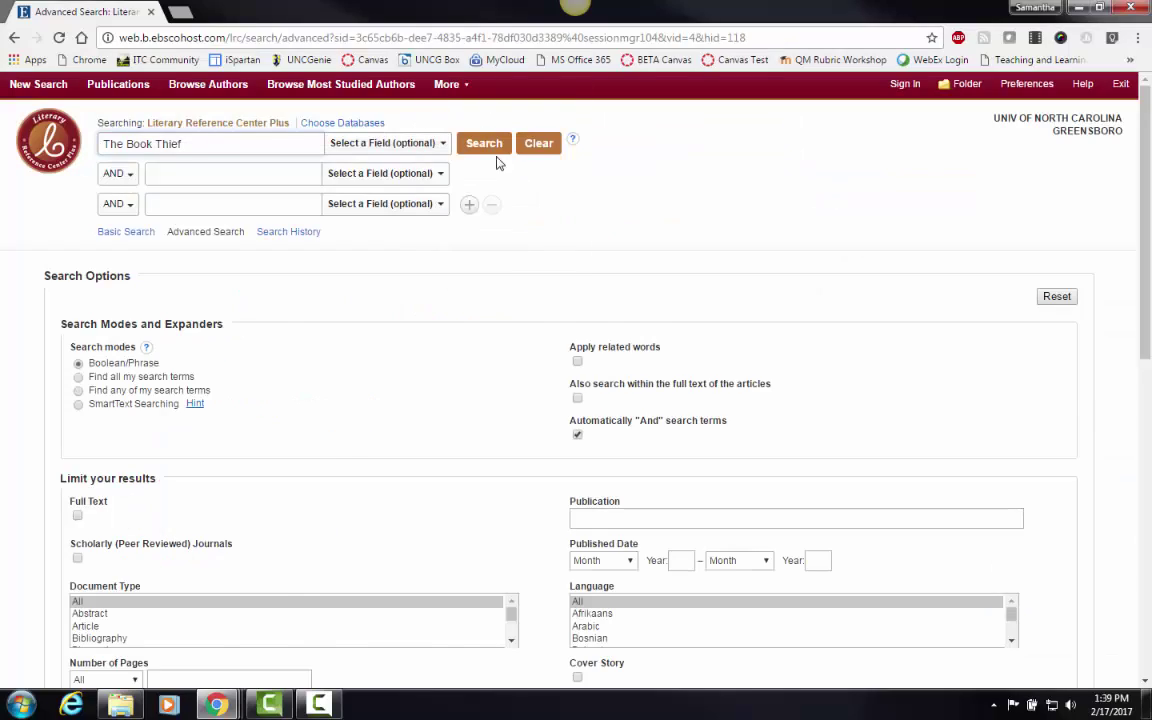
click(476, 145)
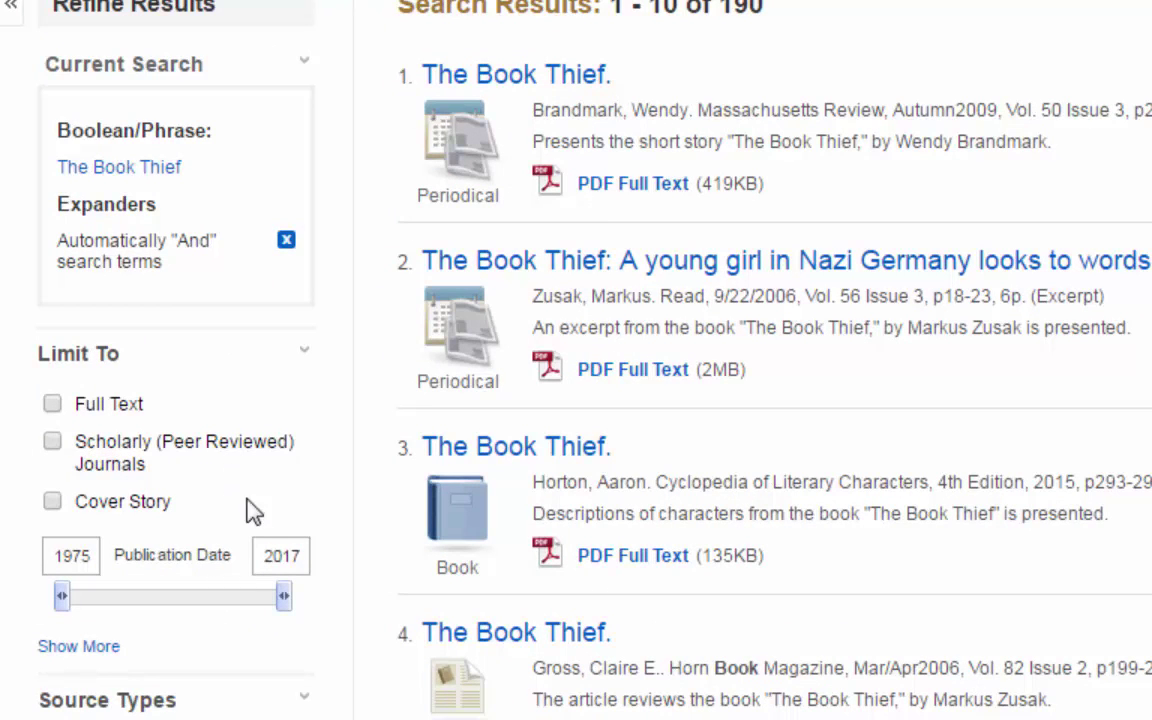
scroll(245, 500, down, 2)
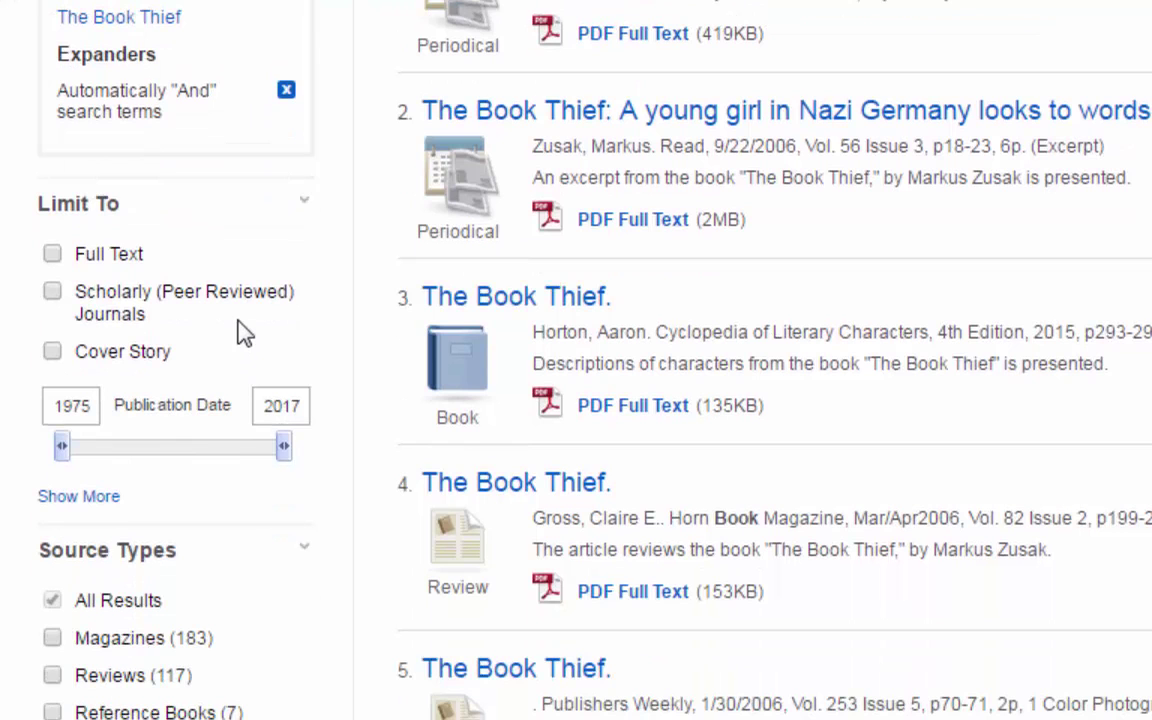
scroll(253, 377, down, 2)
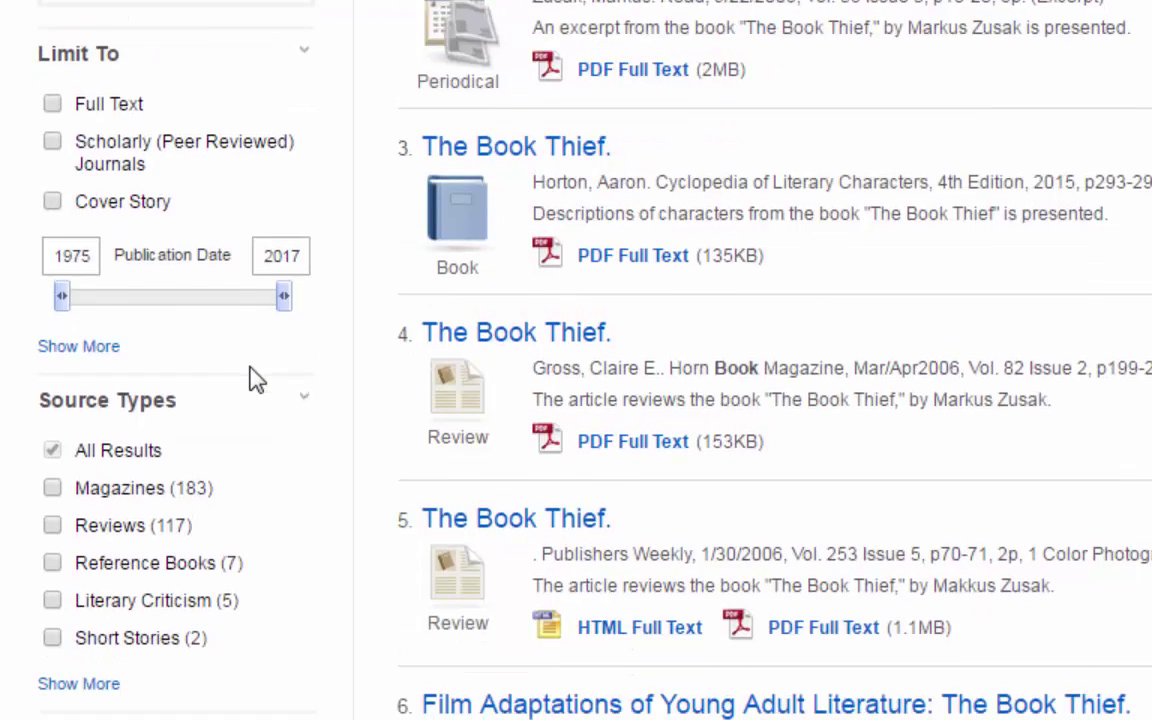
scroll(256, 379, down, 2)
scroll(245, 400, up, 2)
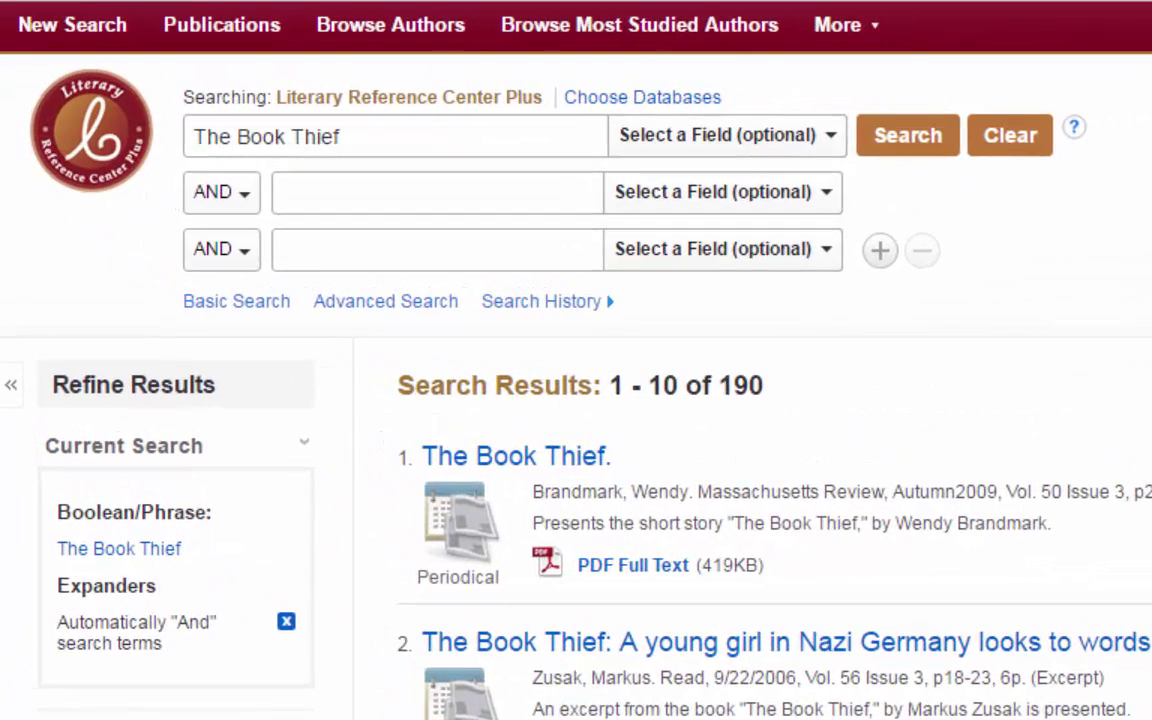
Step: Add the author's name as a second AND term and rerun the search, getting 46 results
click(387, 190)
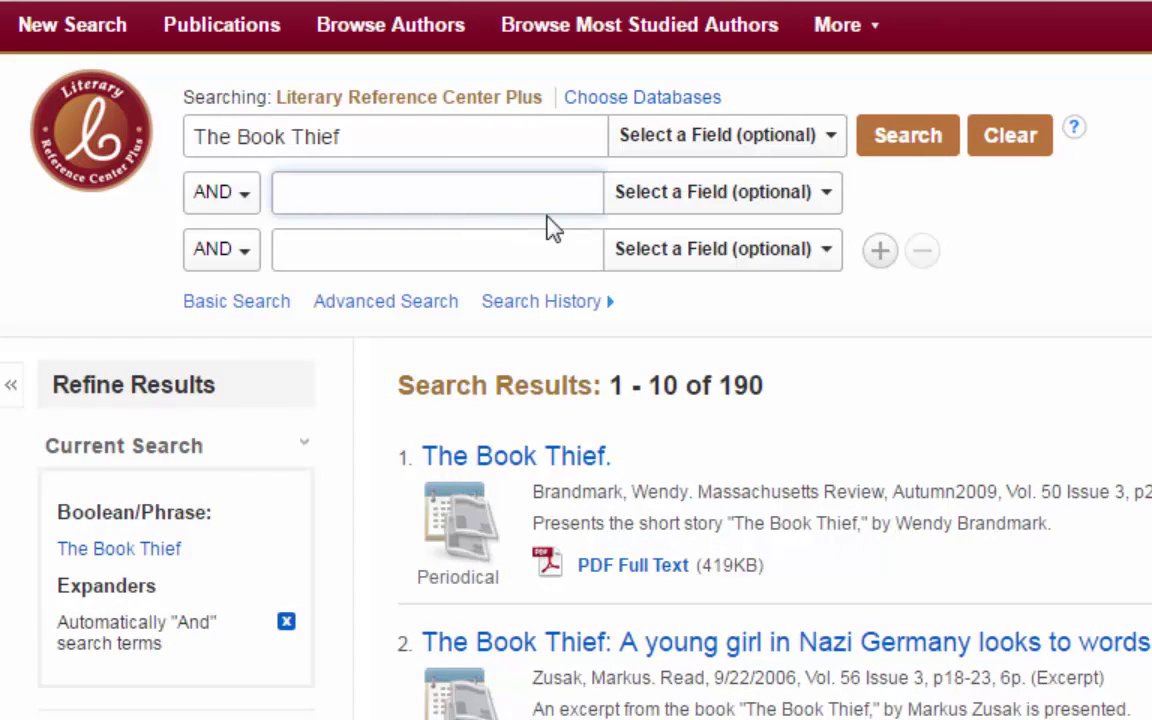
text(Markus )
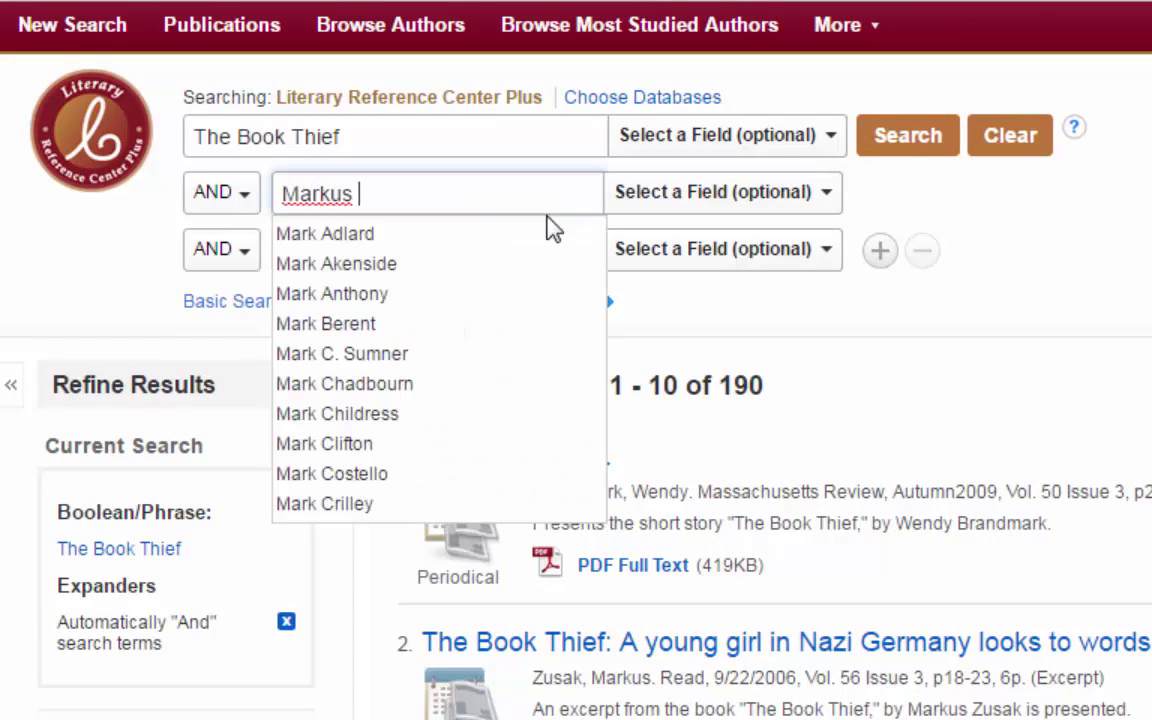
text(Zusak)
click(907, 135)
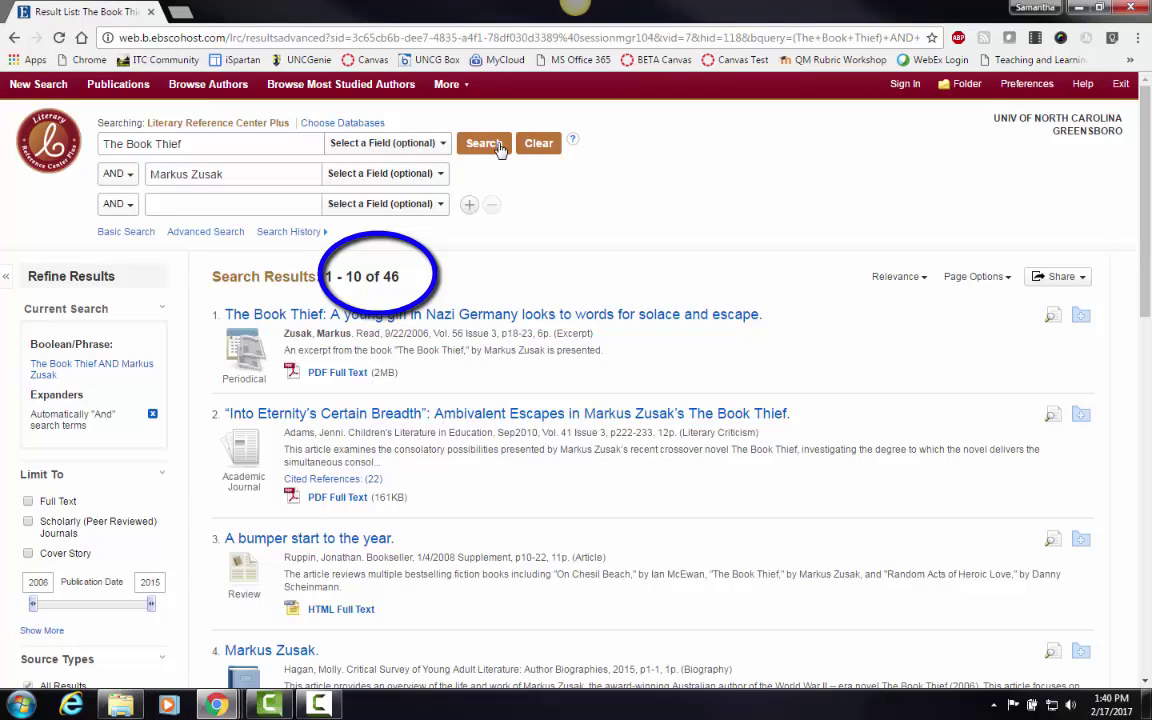
scroll(396, 426, down, 1)
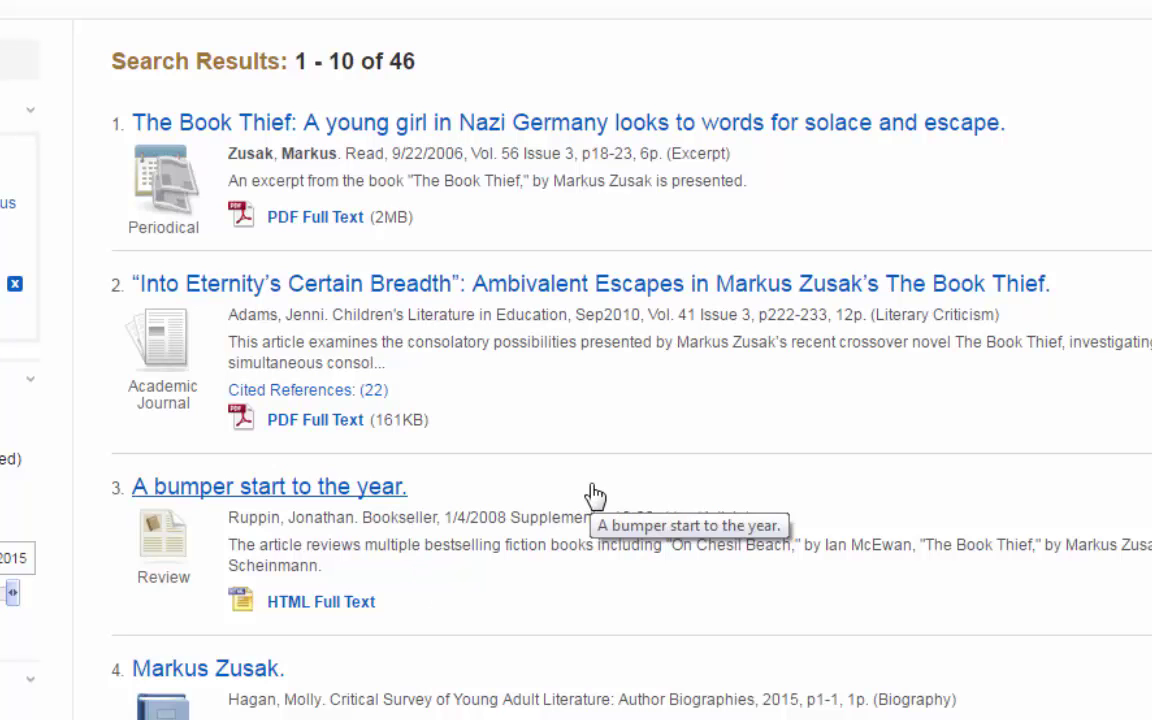
Step: Expand the Subject and Publication facets in the Refine Results panel
scroll(592, 494, down, 1)
scroll(591, 494, up, 1)
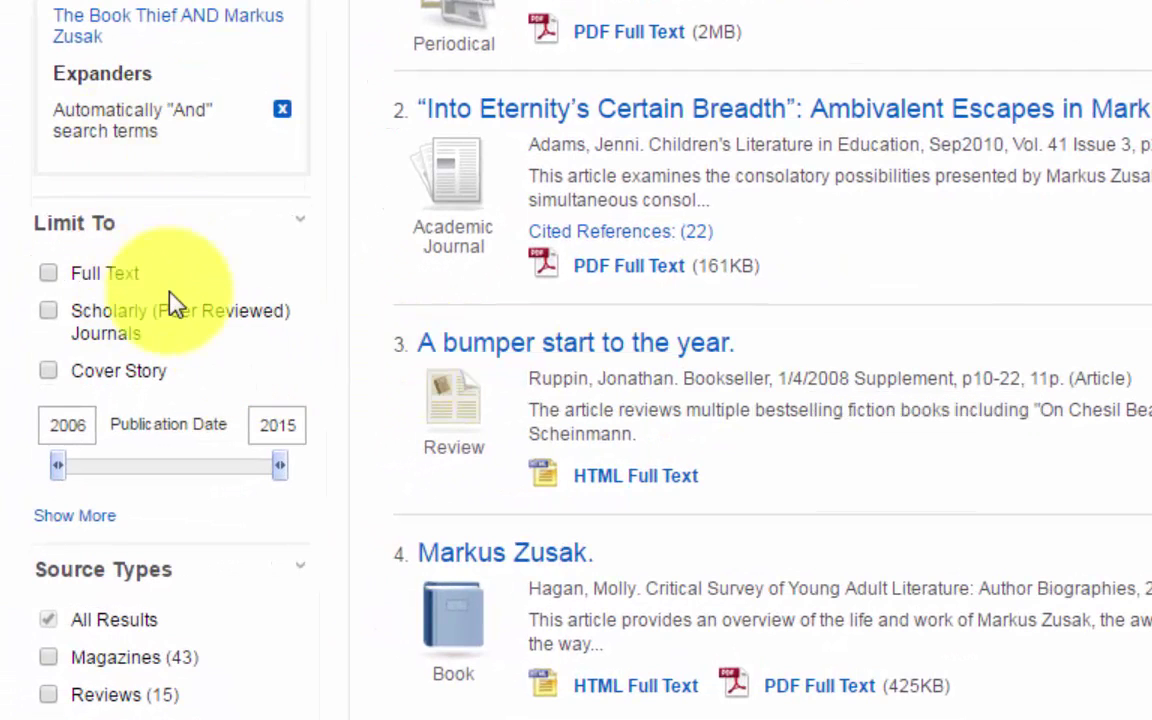
scroll(175, 300, down, 1)
scroll(172, 298, down, 1)
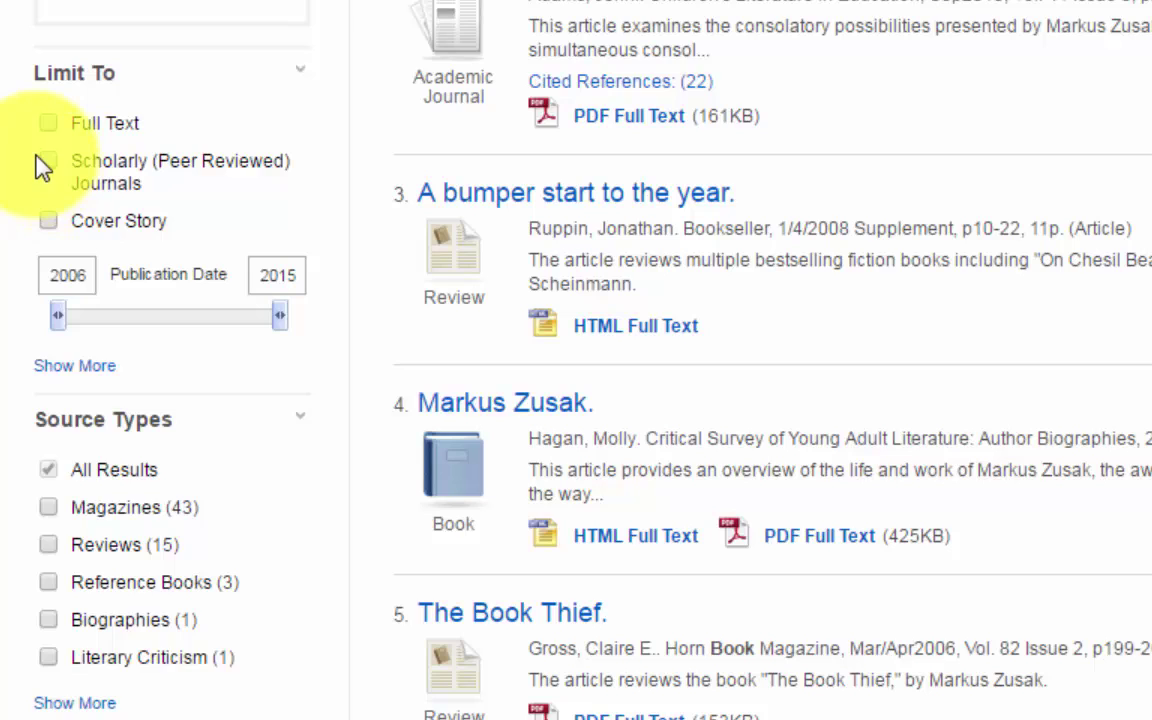
scroll(41, 169, down, 2)
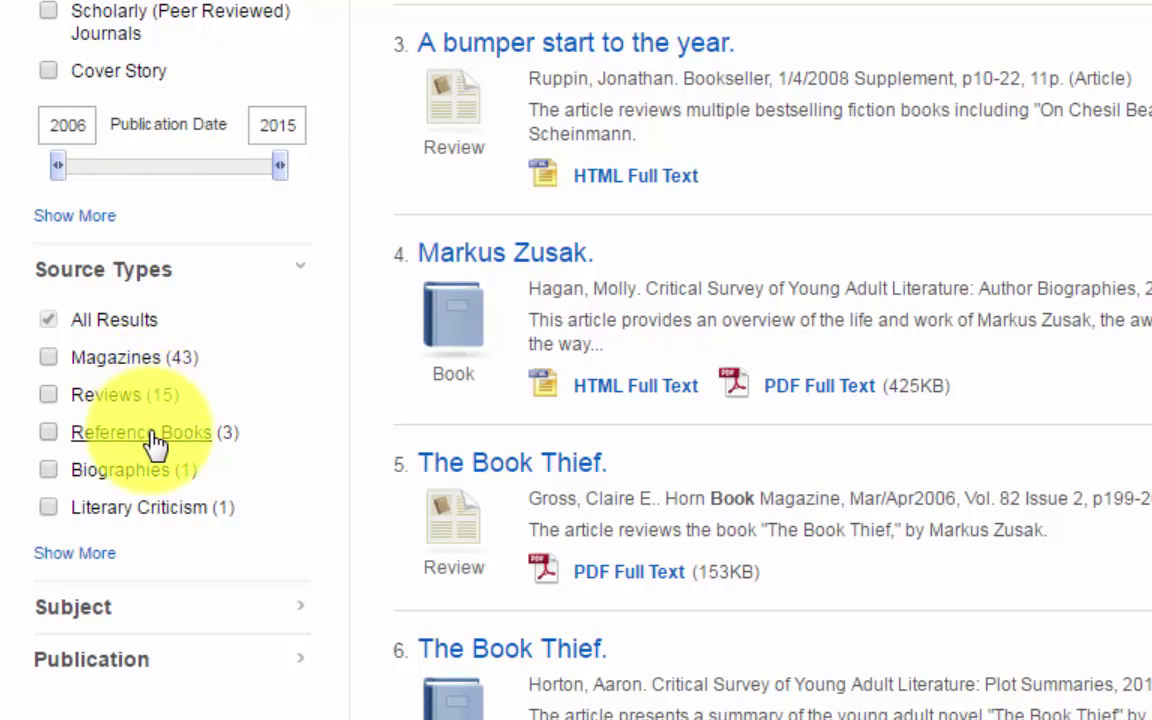
scroll(170, 525, down, 2)
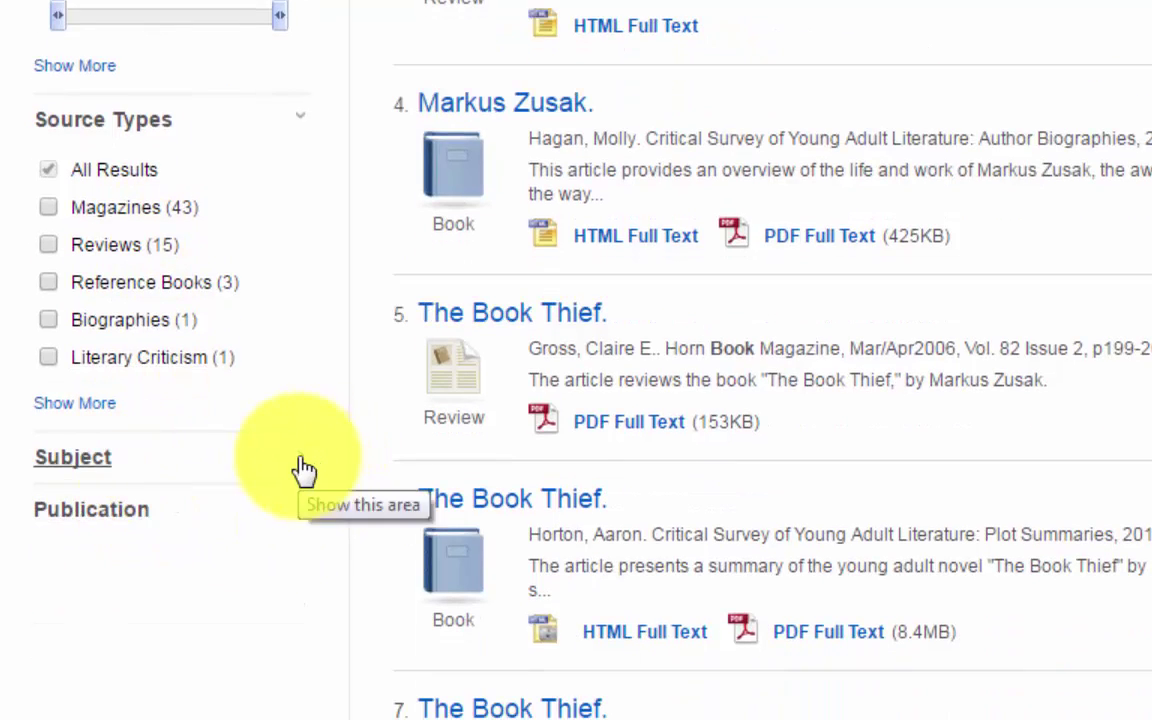
click(303, 470)
scroll(303, 480, down, 4)
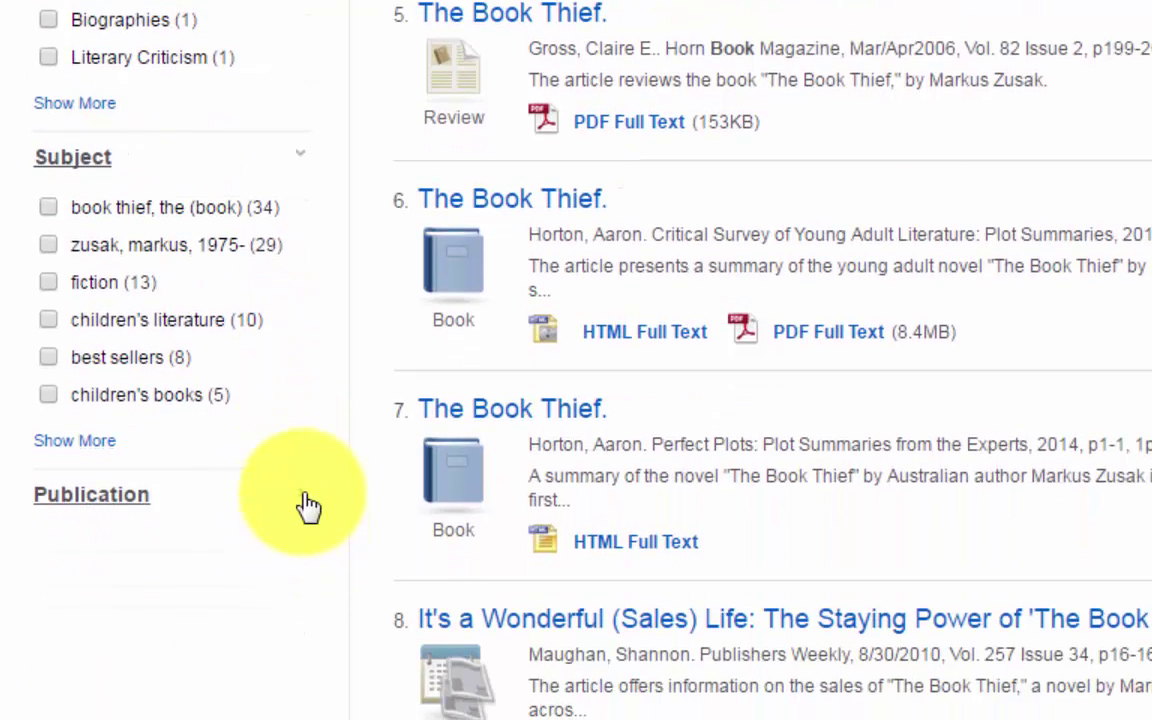
click(308, 508)
scroll(321, 540, down, 2)
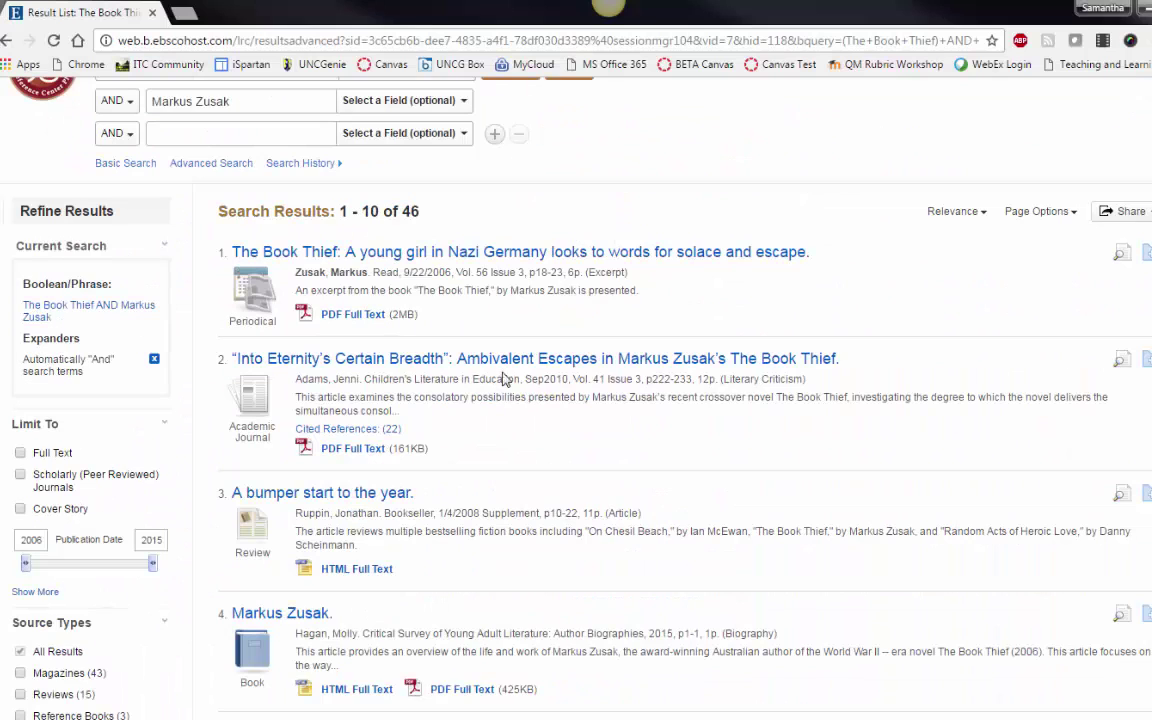
Step: Open result 2, 'Into Eternity's Certain Breadth', and read through its detailed record
click(510, 363)
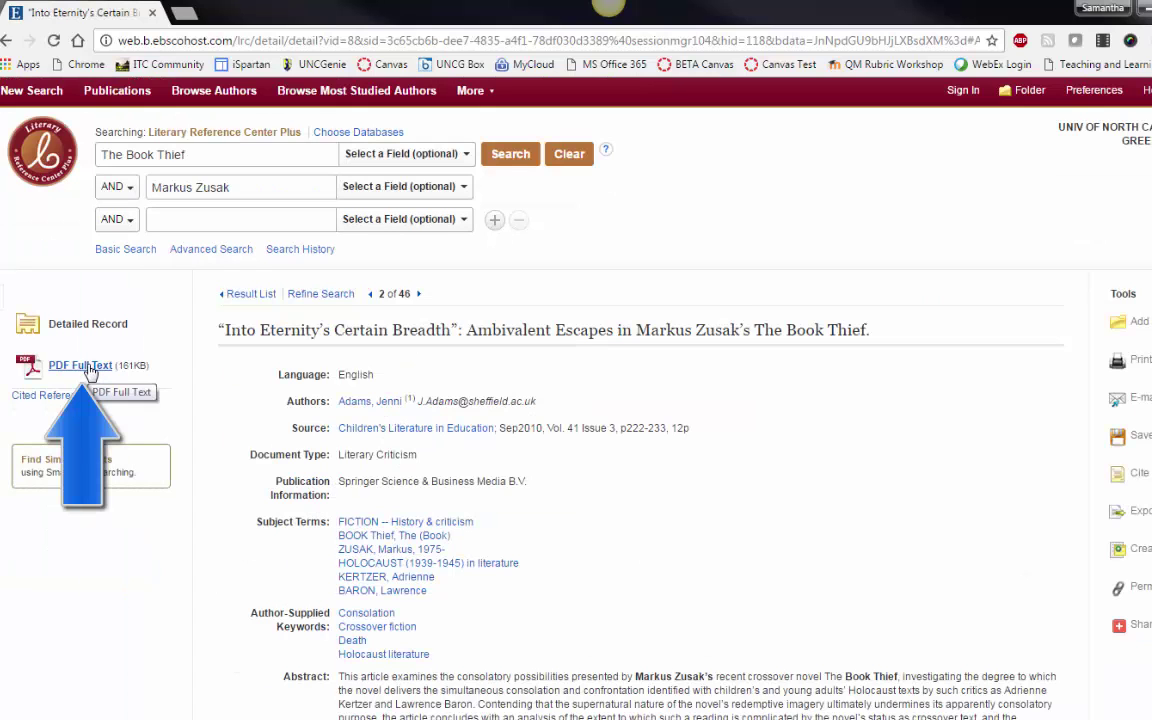
scroll(600, 545, down, 1)
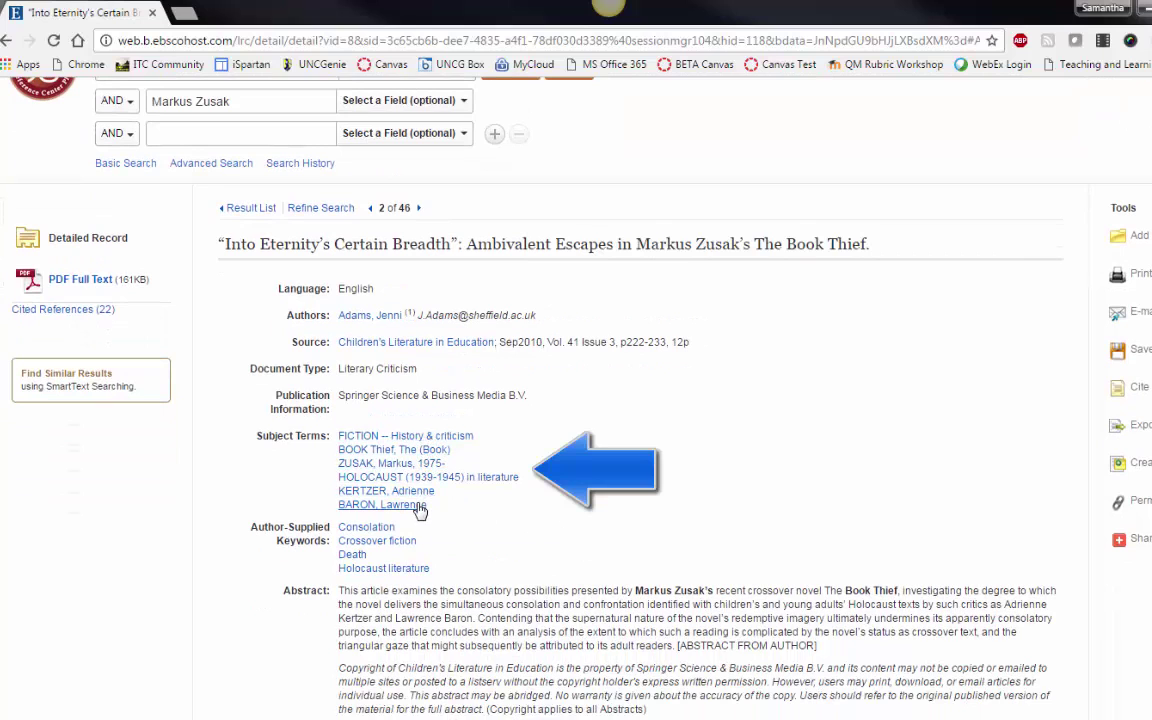
scroll(532, 463, down, 1)
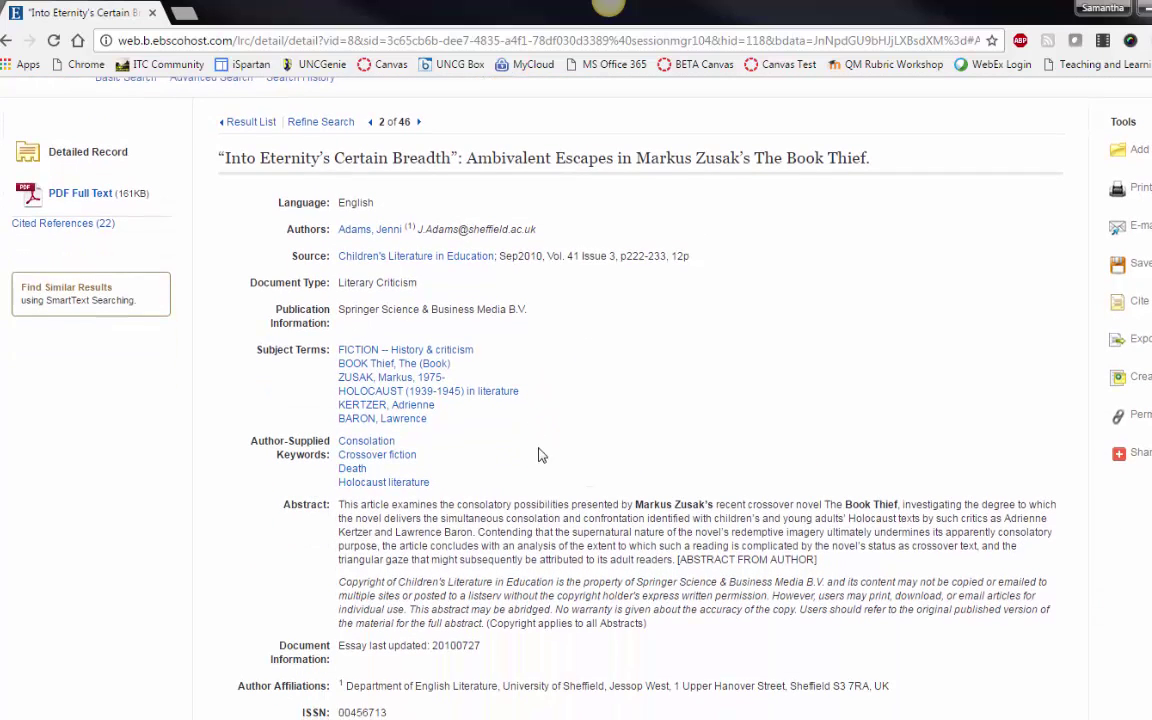
scroll(698, 646, down, 1)
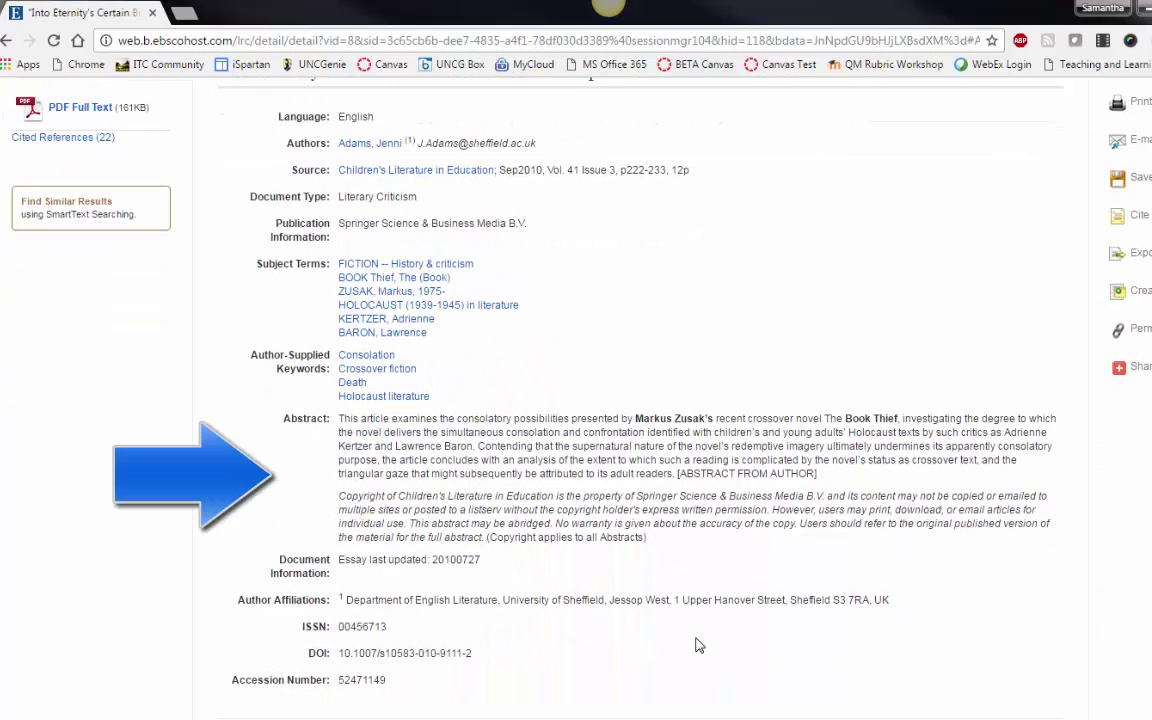
scroll(698, 646, up, 3)
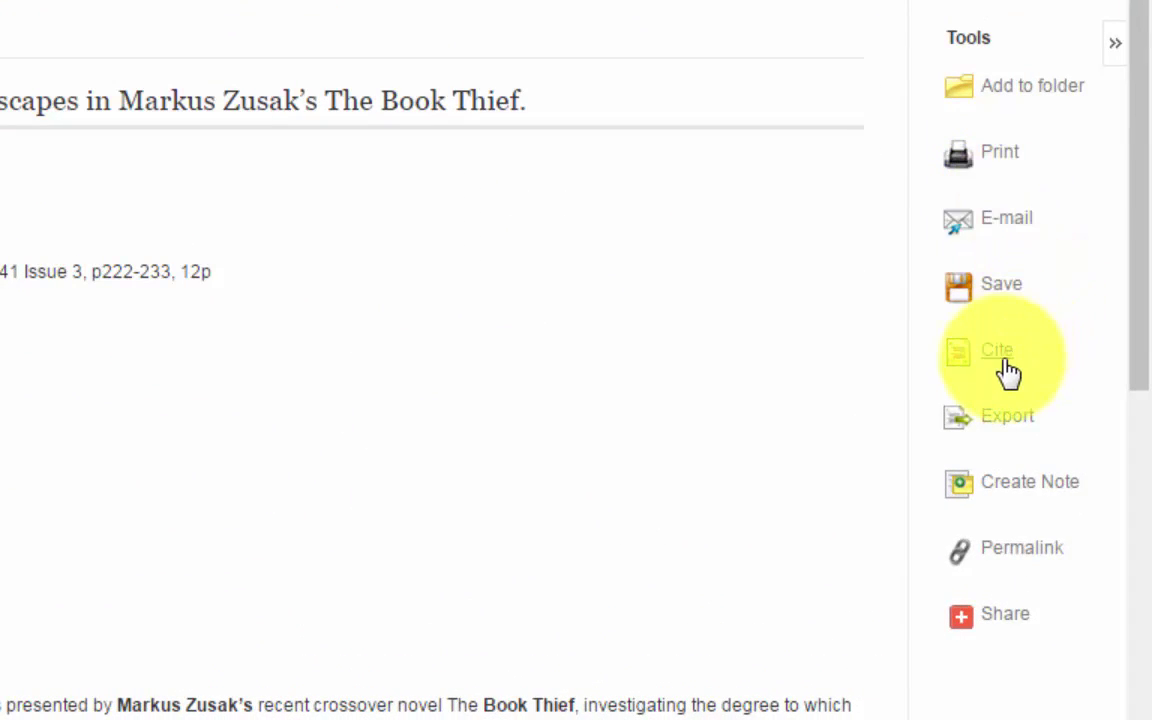
Step: Show the article's permalink and its citations, down to the APA and Chicago formats
click(1047, 554)
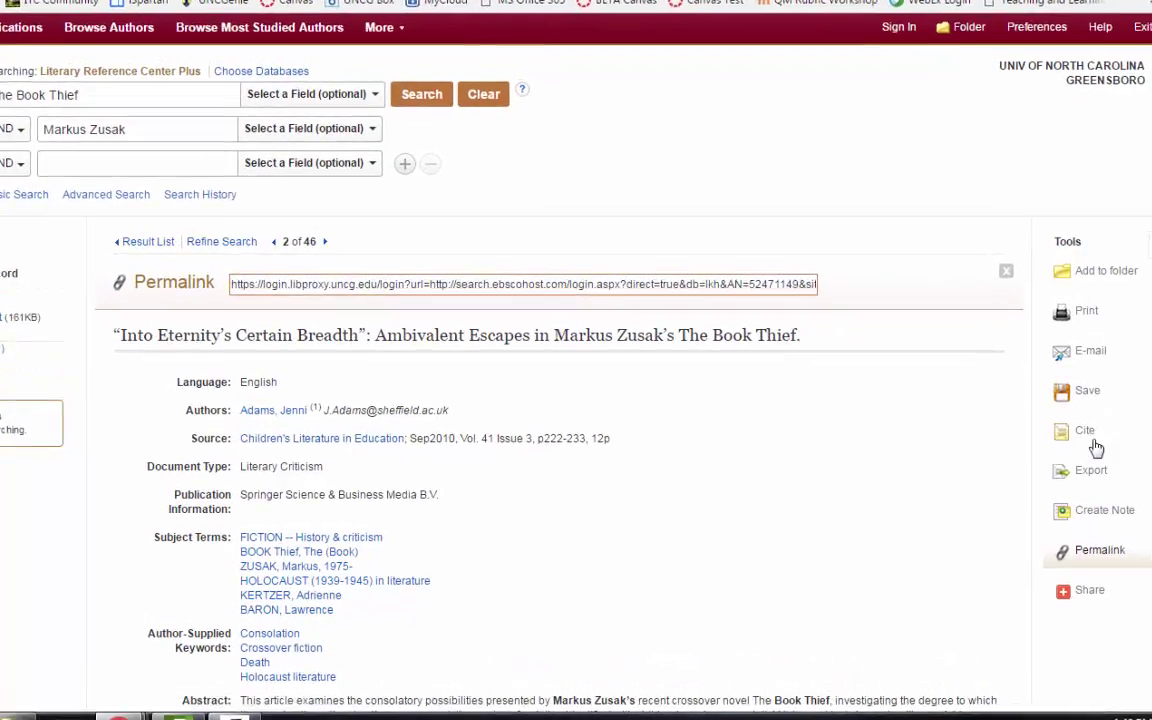
click(1100, 425)
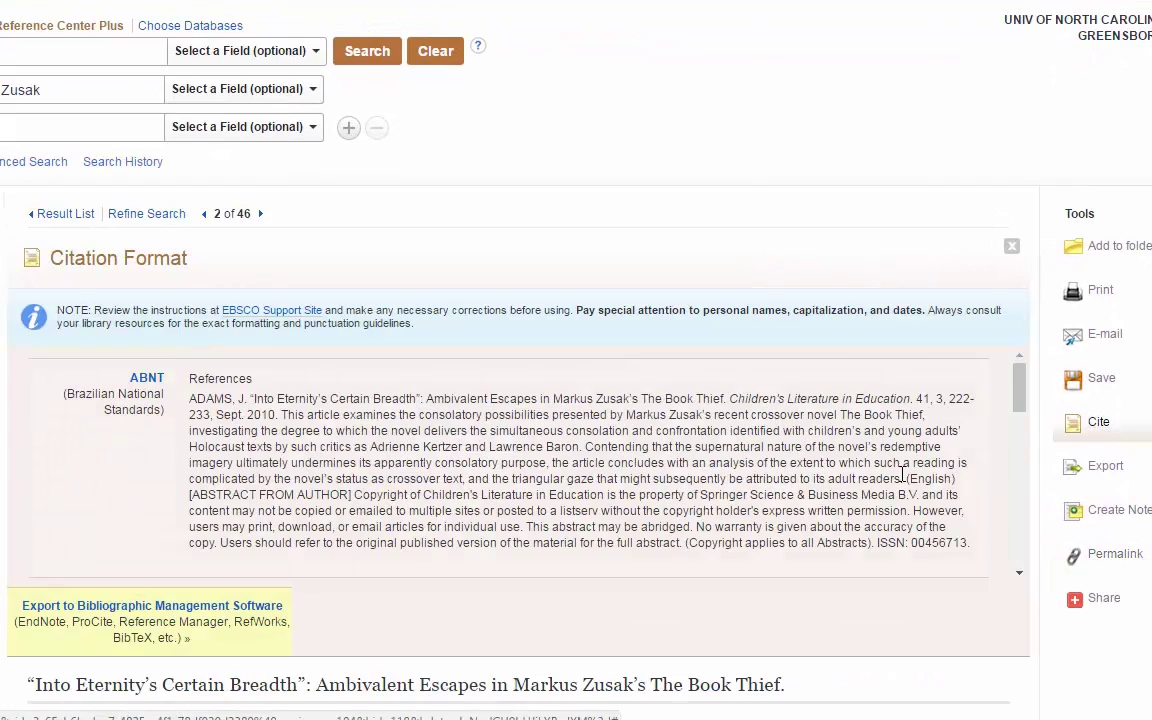
scroll(918, 480, down, 1)
scroll(918, 480, down, 3)
scroll(405, 483, down, 1)
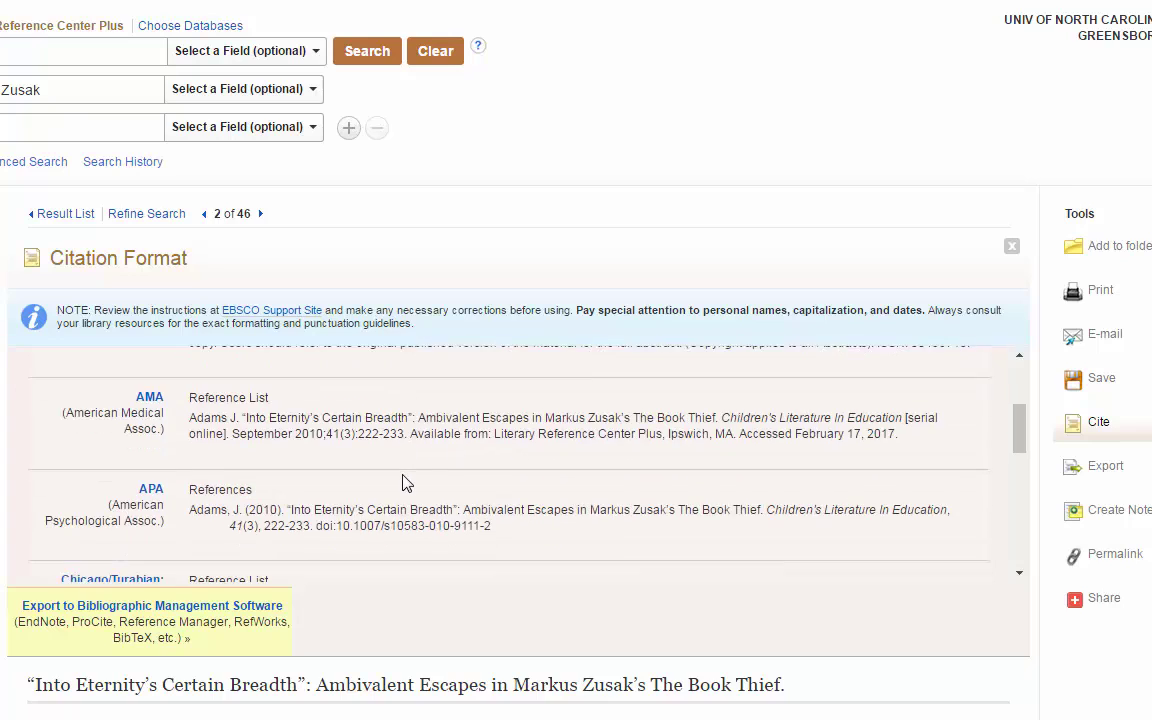
scroll(405, 483, down, 1)
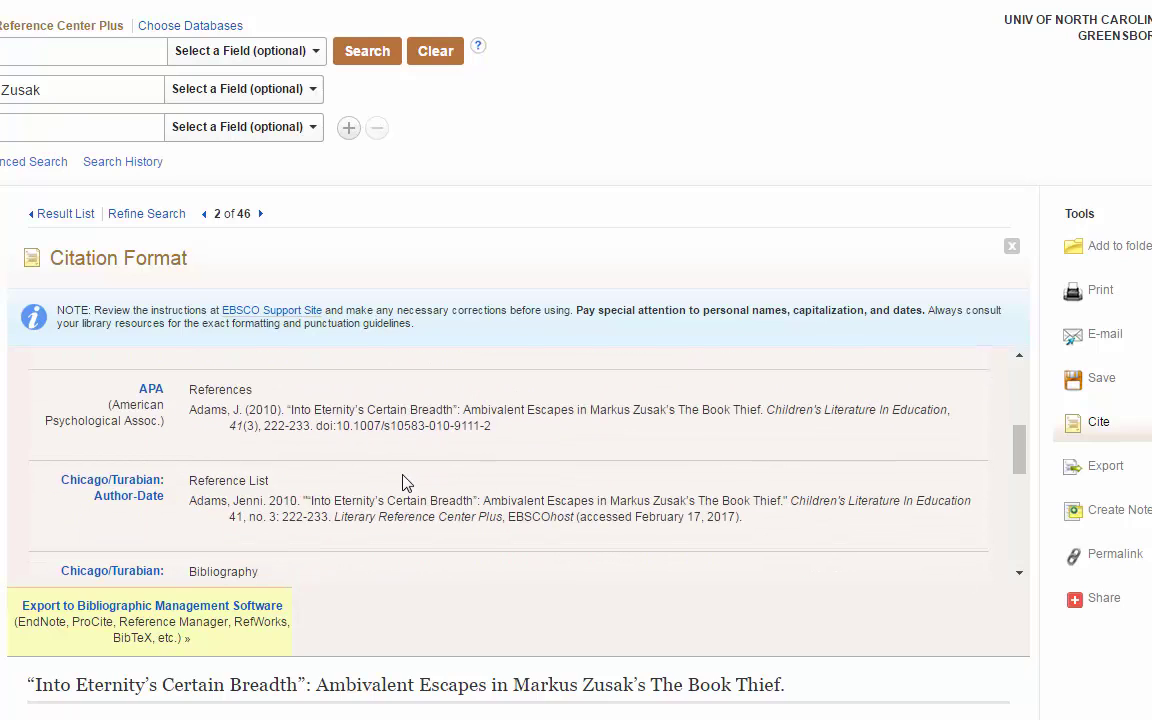